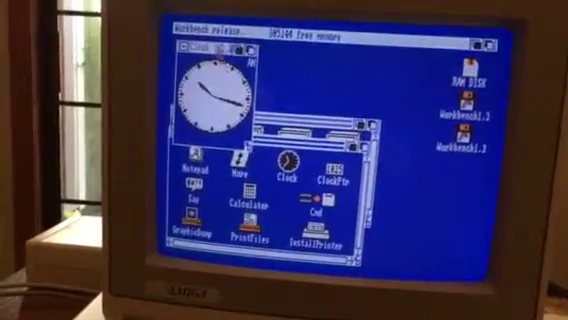
- Move the running Clock window to the bottom-right of the screen
drag(215, 47, 420, 172)
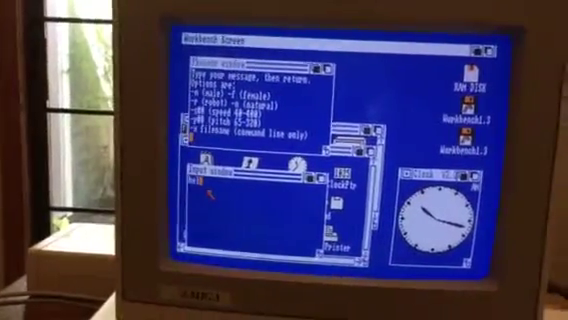
text(hello)
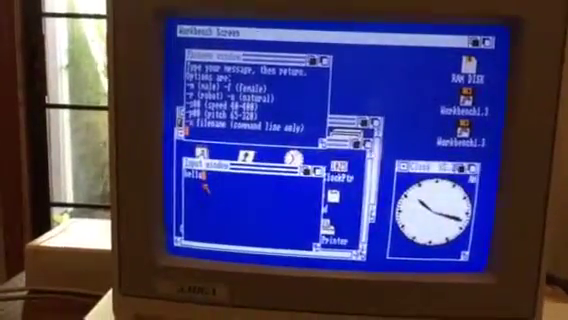
- Enter 'hello' in the Say Input window so it is spoken aloud
key(Return)
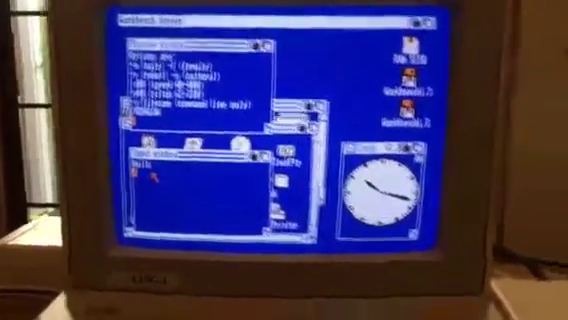